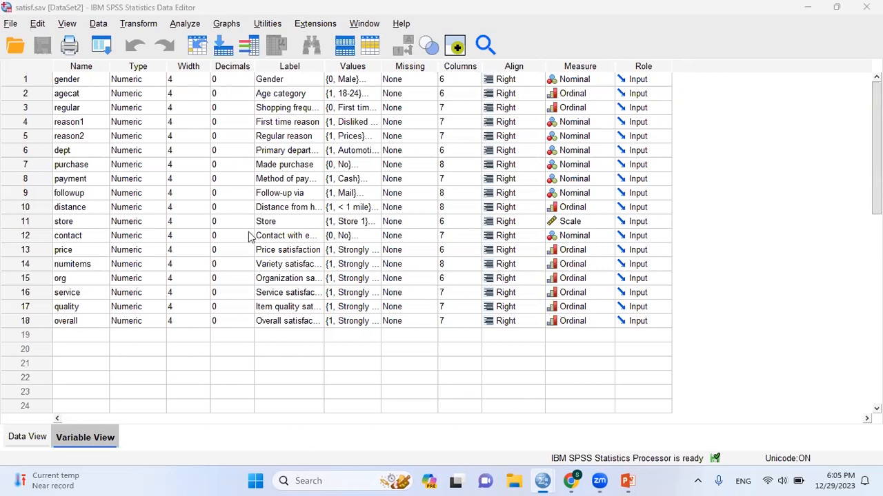
{"action": "left_click", "coordinate": [192, 25]}
{"action": "mouse_move", "coordinate": [190, 25]}
{"action": "mouse_move", "coordinate": [253, 75]}
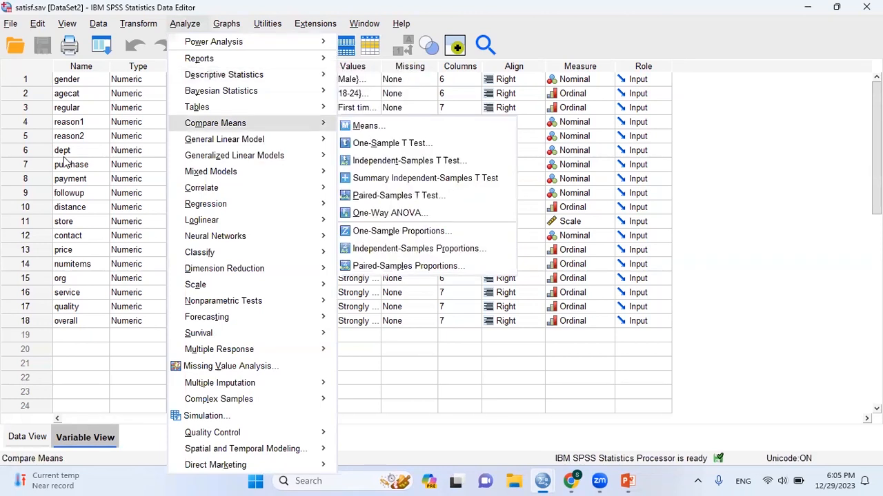
{"action": "left_click", "coordinate": [91, 356]}
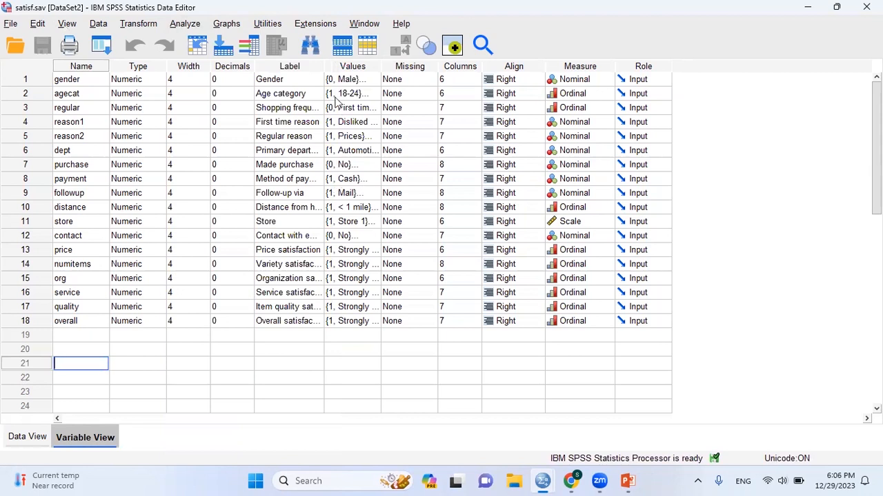
Step: Widen the Label column of the variable list and look through the case data down to the last filled row
{"action": "left_click_drag", "start_coordinate": [322, 66], "coordinate": [467, 66]}
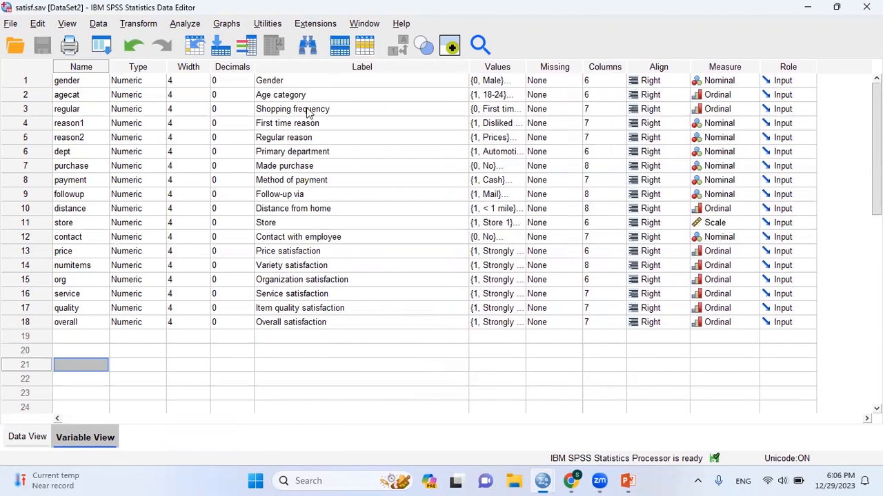
{"action": "left_click", "coordinate": [31, 438]}
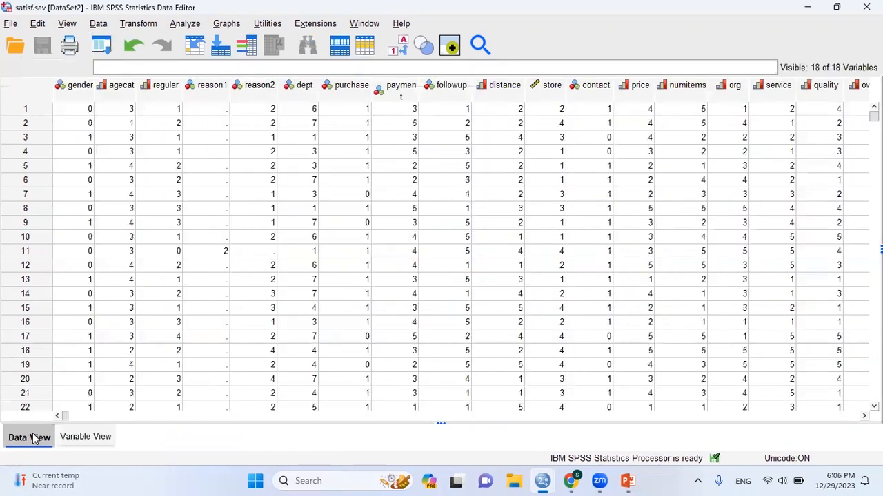
{"action": "scroll", "coordinate": [148, 298], "scroll_direction": "down", "scroll_amount": 10}
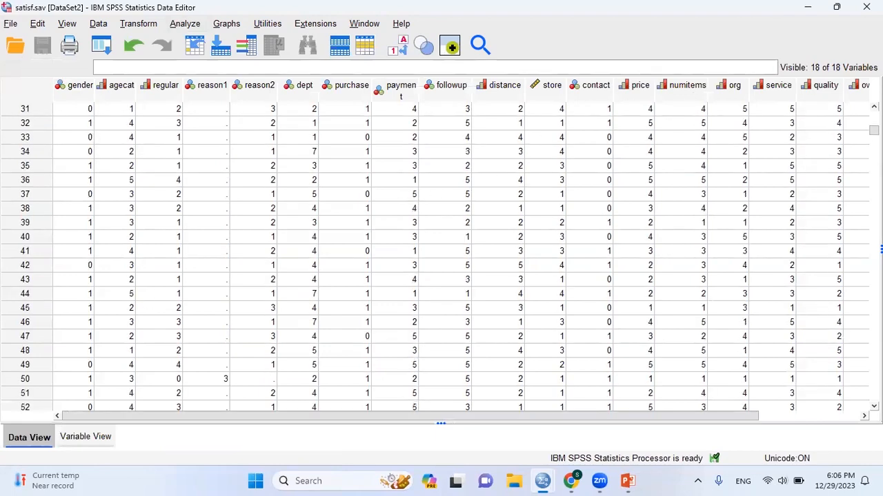
{"action": "scroll", "coordinate": [149, 298], "scroll_direction": "down", "scroll_amount": 20}
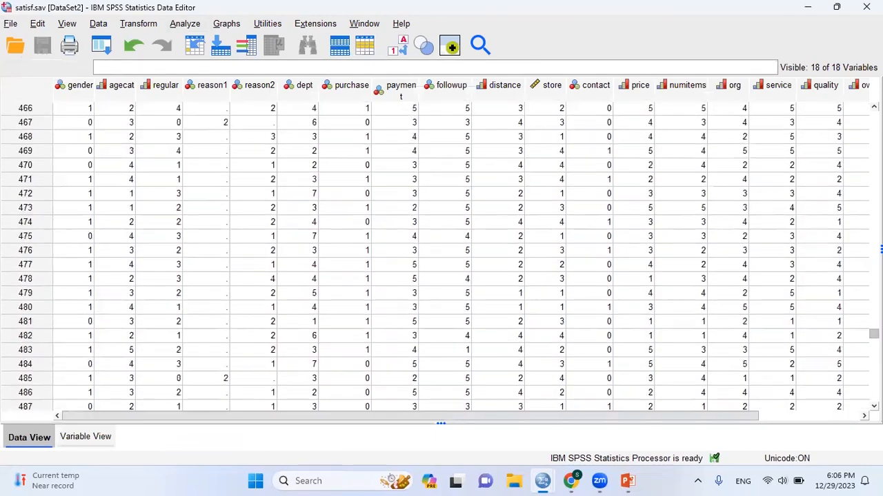
{"action": "scroll", "coordinate": [751, 363], "scroll_direction": "down", "scroll_amount": 20}
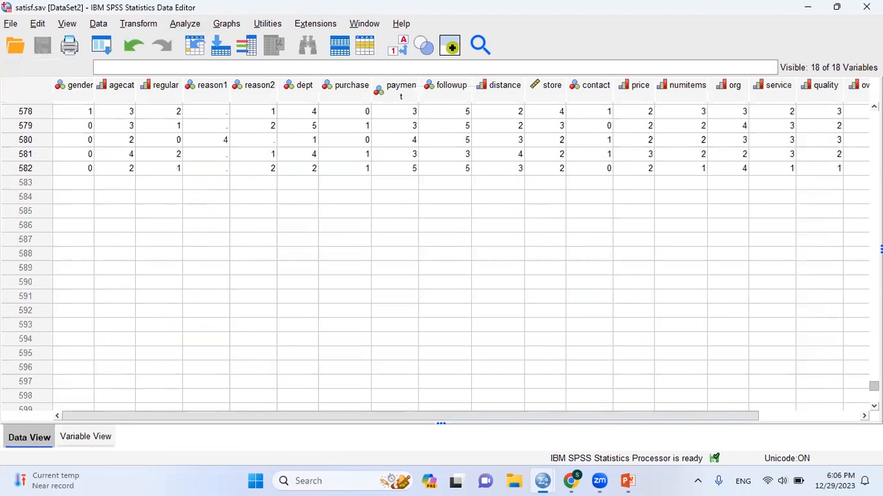
{"action": "left_click", "coordinate": [28, 168]}
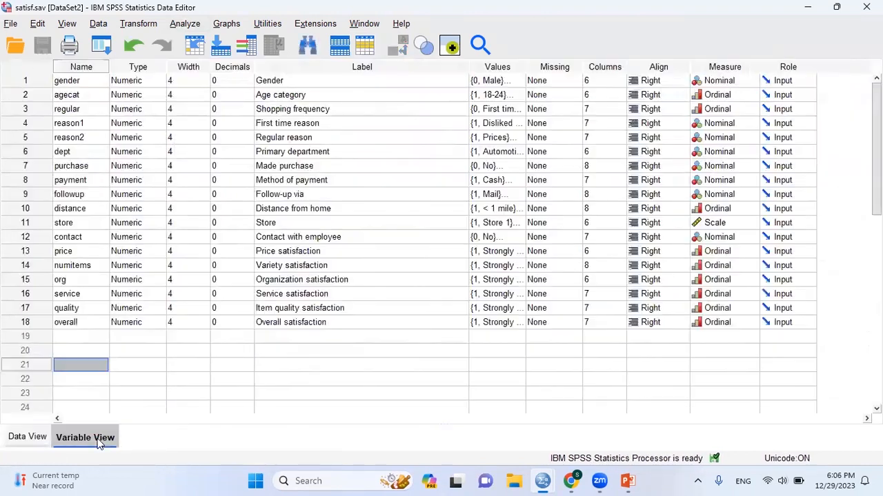
Step: Return to the variable definitions and examine the overall satisfaction, store and service satisfaction variables
{"action": "left_click", "coordinate": [89, 440]}
{"action": "left_click", "coordinate": [376, 322]}
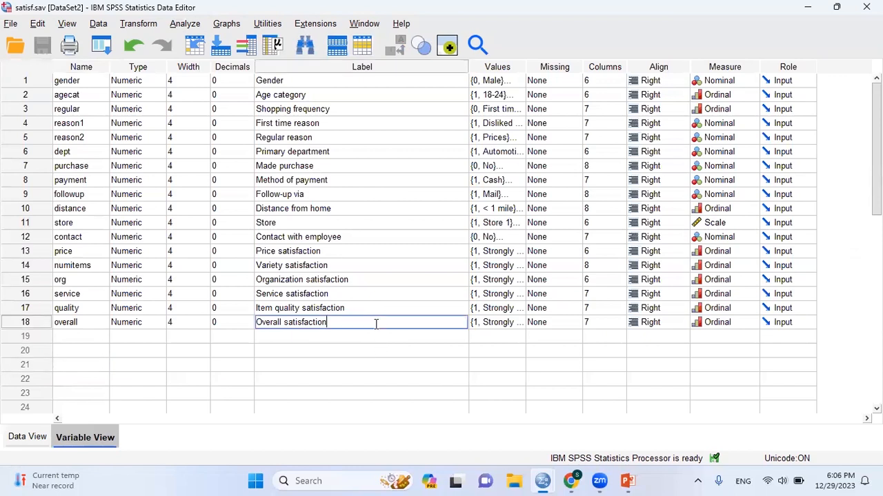
{"action": "left_click", "coordinate": [29, 325]}
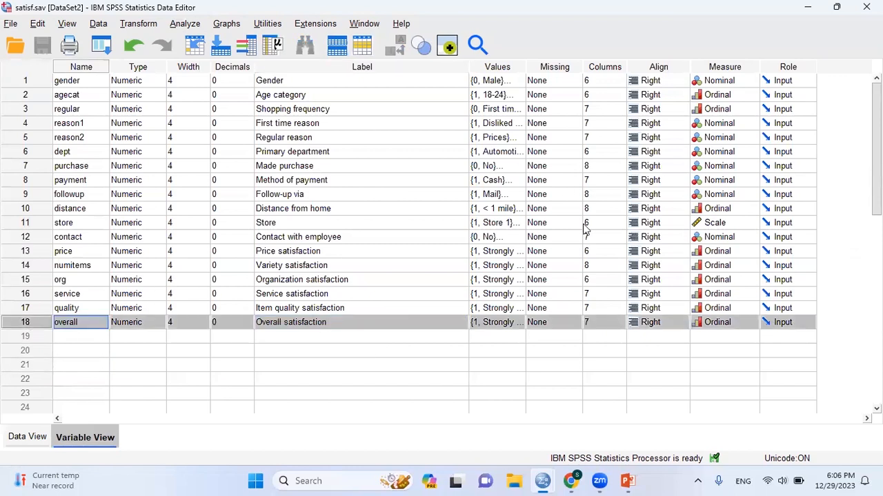
{"action": "left_click", "coordinate": [36, 224]}
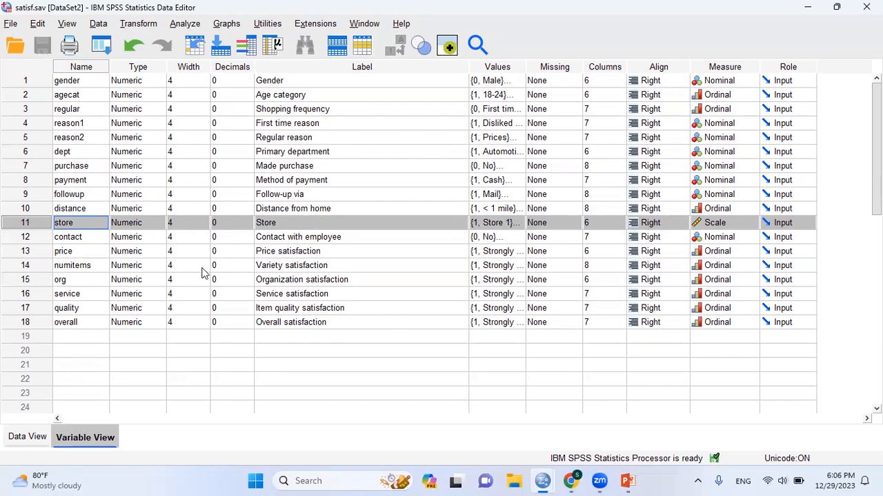
{"action": "left_click", "coordinate": [42, 295]}
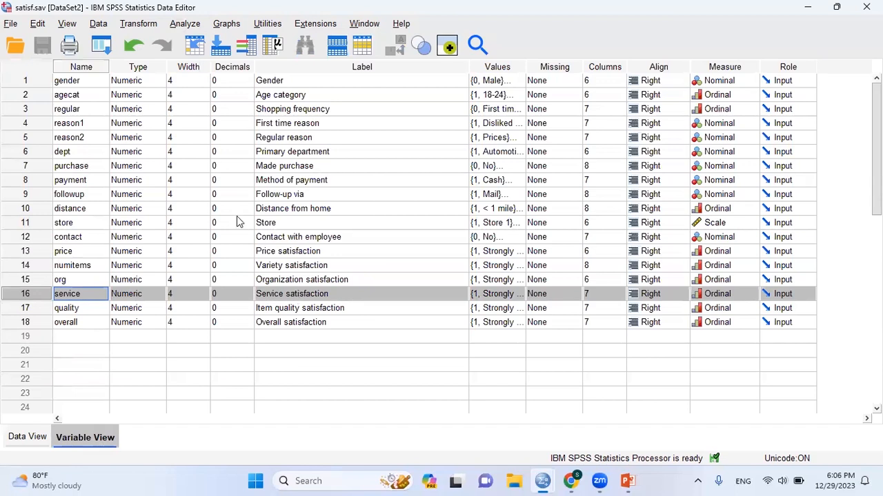
Step: Set up a Crosstabs analysis with Store as the row variable and Service satisfaction as the column variable
{"action": "left_click", "coordinate": [185, 25]}
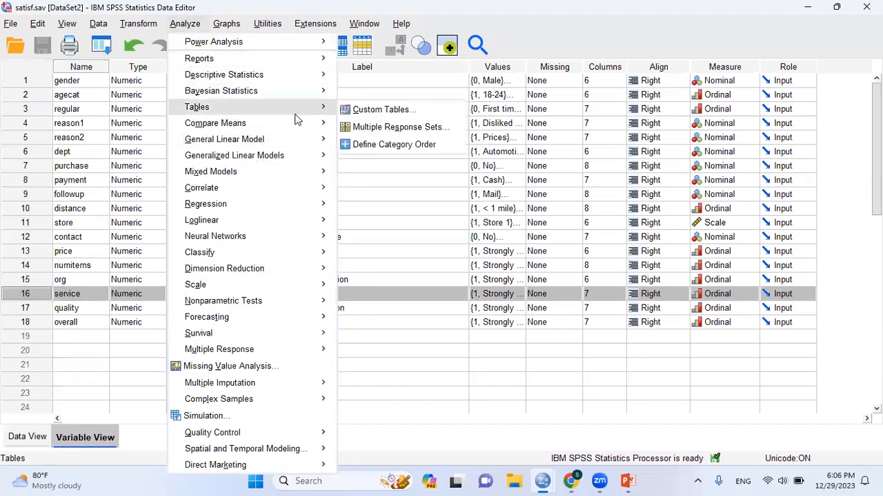
{"action": "mouse_move", "coordinate": [320, 80]}
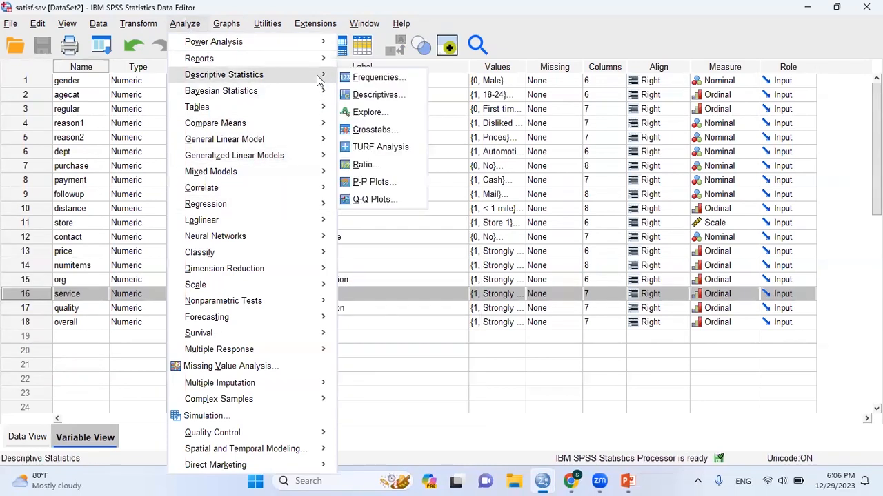
{"action": "left_click", "coordinate": [382, 130]}
{"action": "left_click_drag", "start_coordinate": [388, 174], "coordinate": [406, 230]}
{"action": "left_click", "coordinate": [319, 203]}
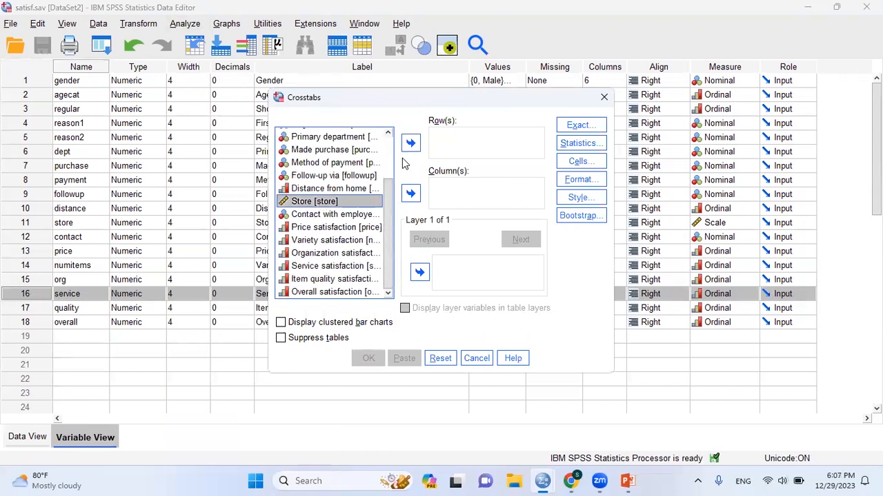
{"action": "left_click", "coordinate": [411, 144]}
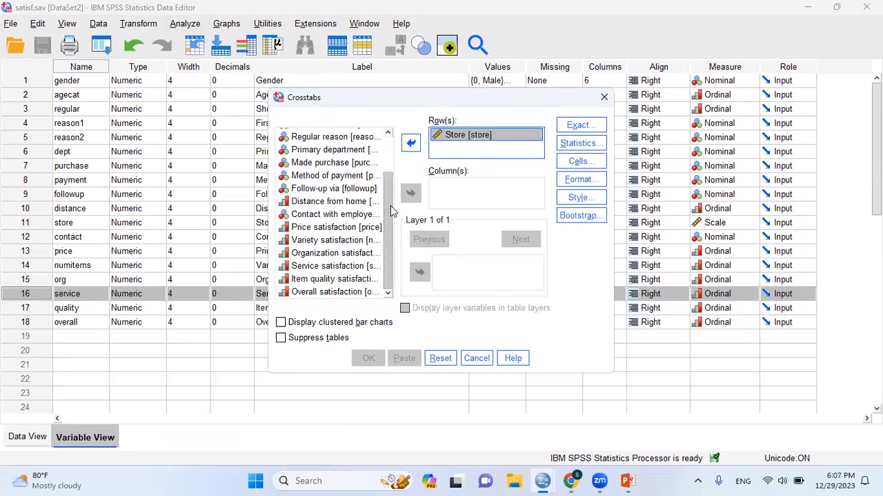
{"action": "left_click", "coordinate": [370, 268]}
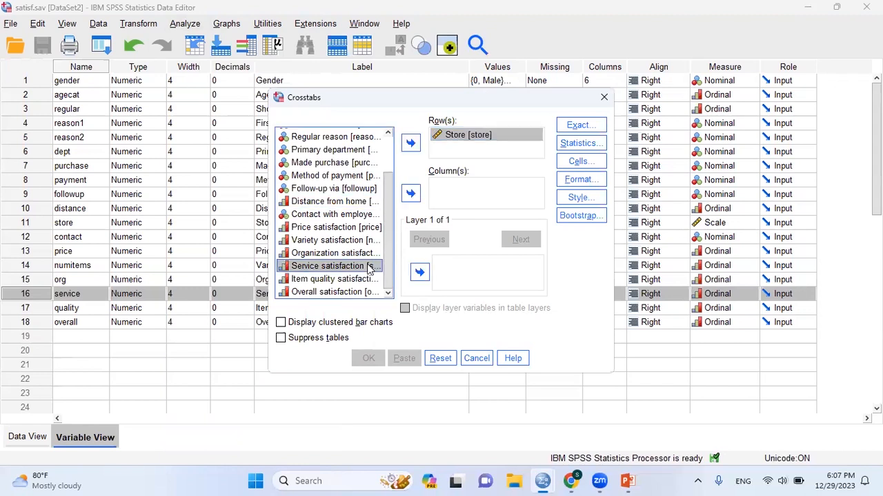
{"action": "left_click", "coordinate": [410, 194]}
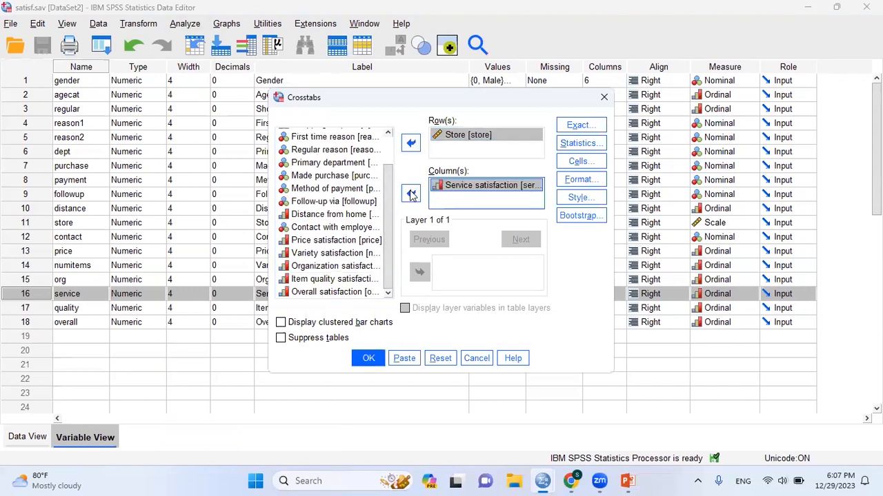
Step: Request chi-square, contingency coefficient, Phi and Cramer's V, Lambda and uncertainty coefficient as the crosstab statistics
{"action": "left_click", "coordinate": [580, 125]}
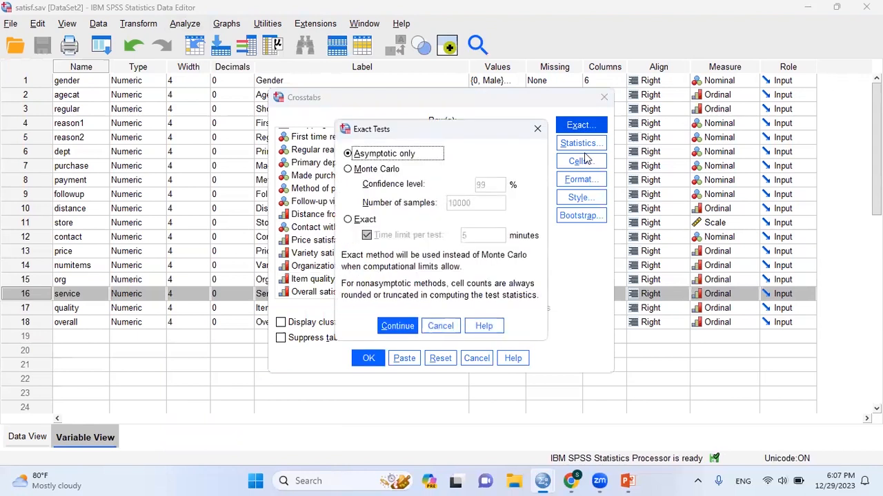
{"action": "left_click", "coordinate": [538, 130]}
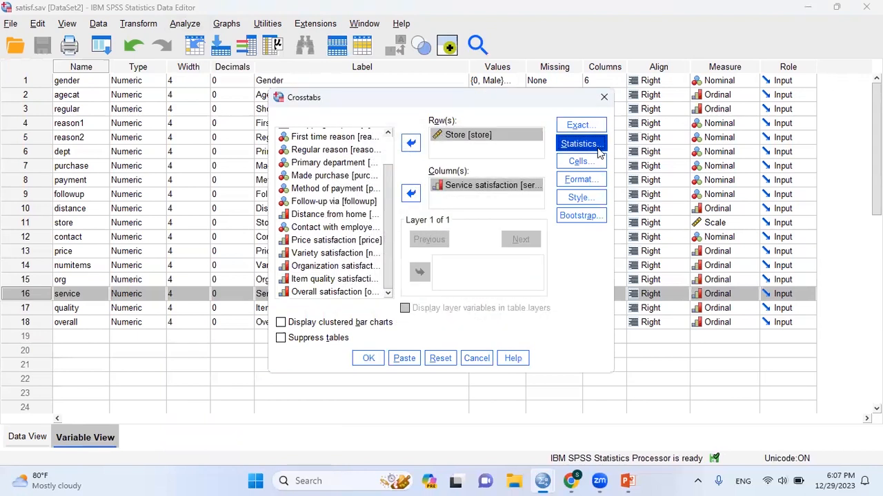
{"action": "left_click", "coordinate": [579, 143]}
{"action": "left_click", "coordinate": [351, 142]}
{"action": "left_click", "coordinate": [355, 178]}
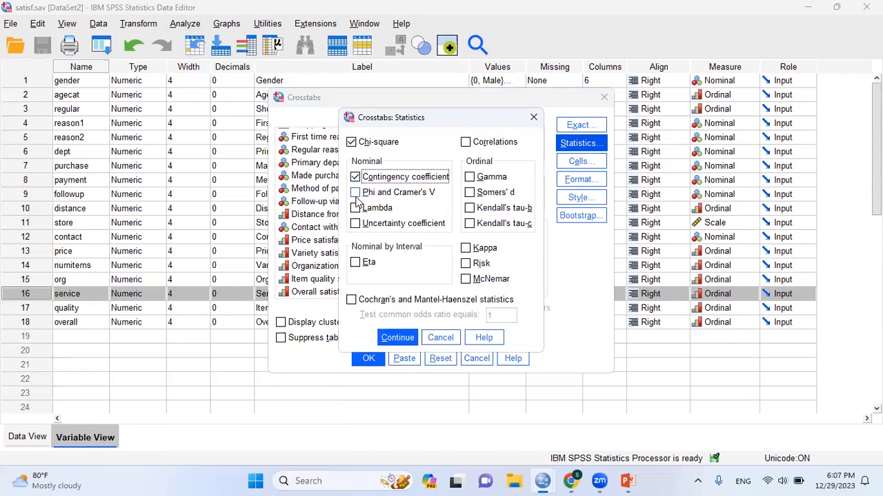
{"action": "left_click", "coordinate": [355, 193]}
{"action": "left_click", "coordinate": [355, 209]}
{"action": "left_click", "coordinate": [355, 225]}
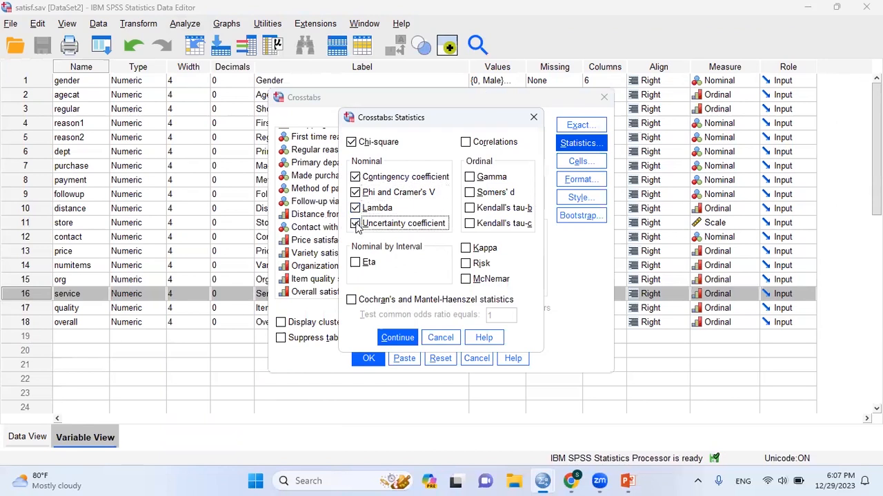
{"action": "left_click", "coordinate": [397, 338]}
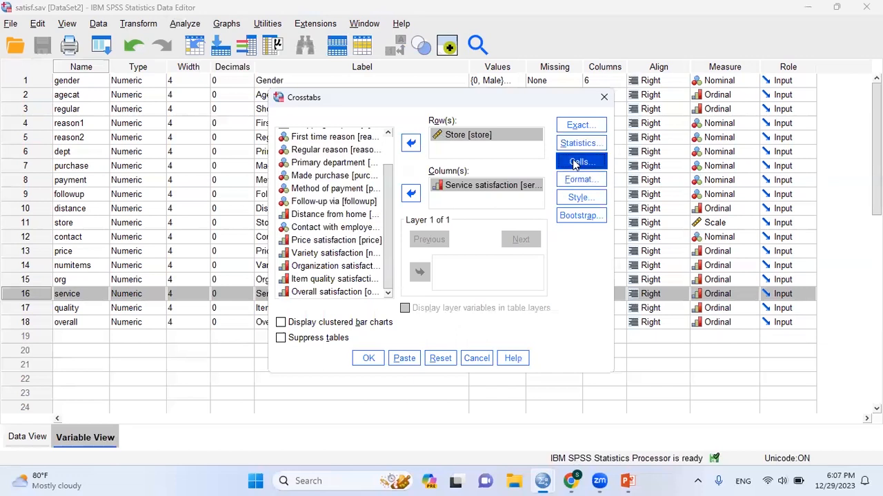
Step: Review the crosstab's cell display, row order and table style options without changing them
{"action": "left_click", "coordinate": [575, 163]}
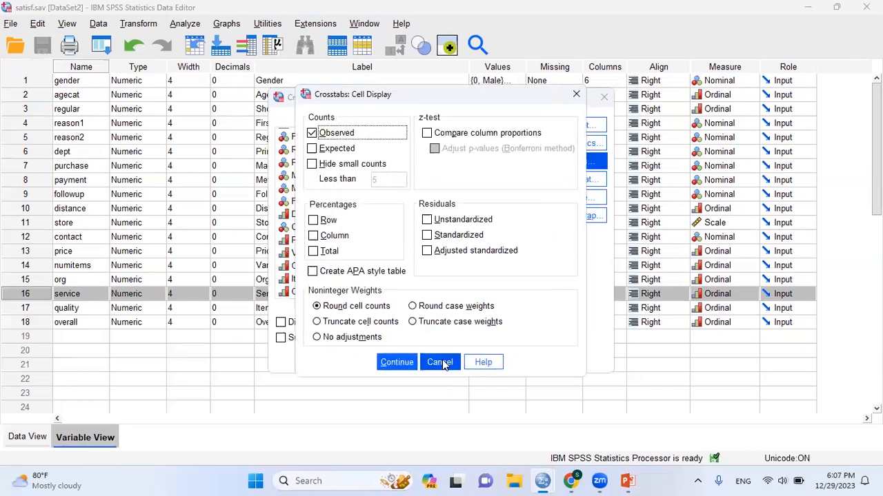
{"action": "left_click", "coordinate": [441, 364]}
{"action": "left_click", "coordinate": [576, 179]}
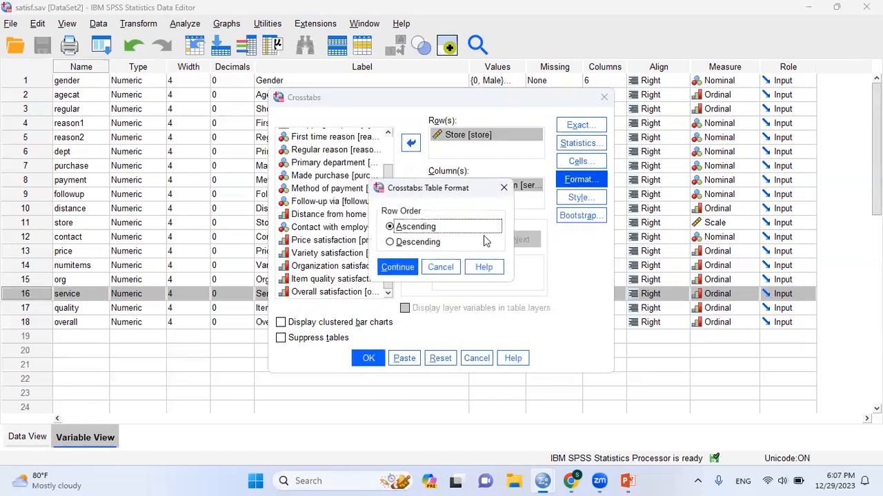
{"action": "left_click", "coordinate": [441, 269]}
{"action": "left_click", "coordinate": [581, 197]}
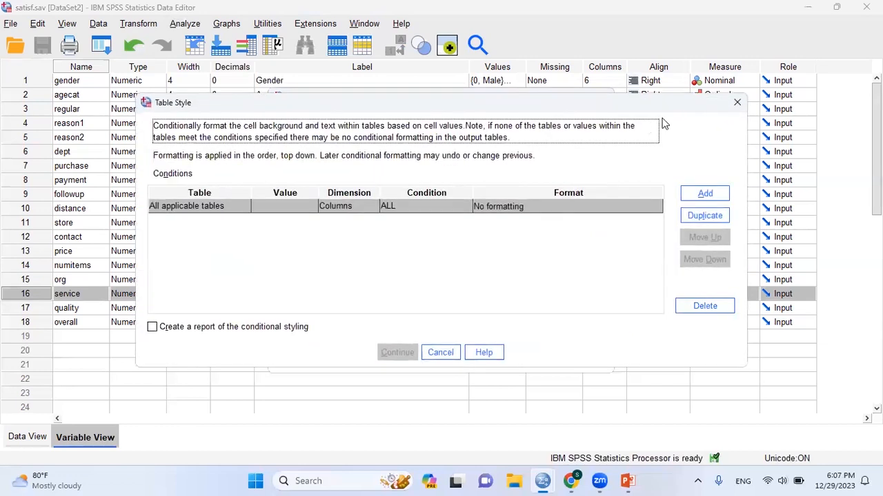
{"action": "left_click", "coordinate": [737, 103]}
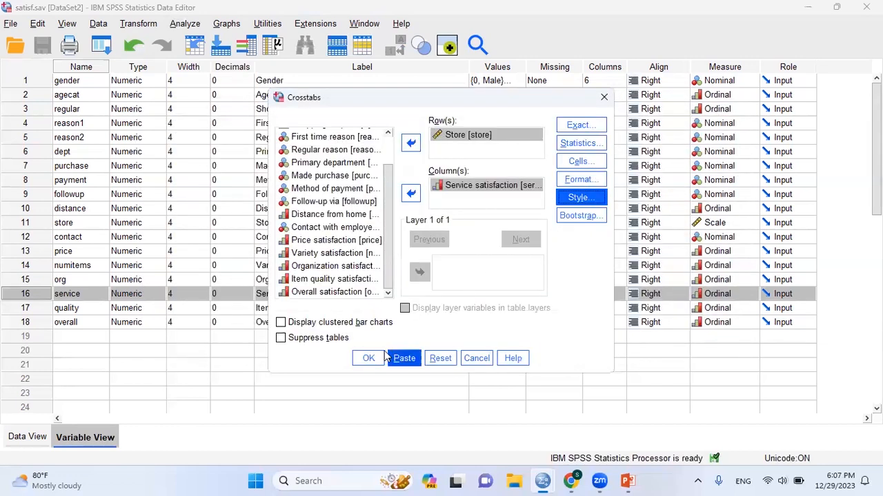
Step: Run the crosstab of Store by Service satisfaction with the chosen statistics
{"action": "left_click", "coordinate": [360, 359]}
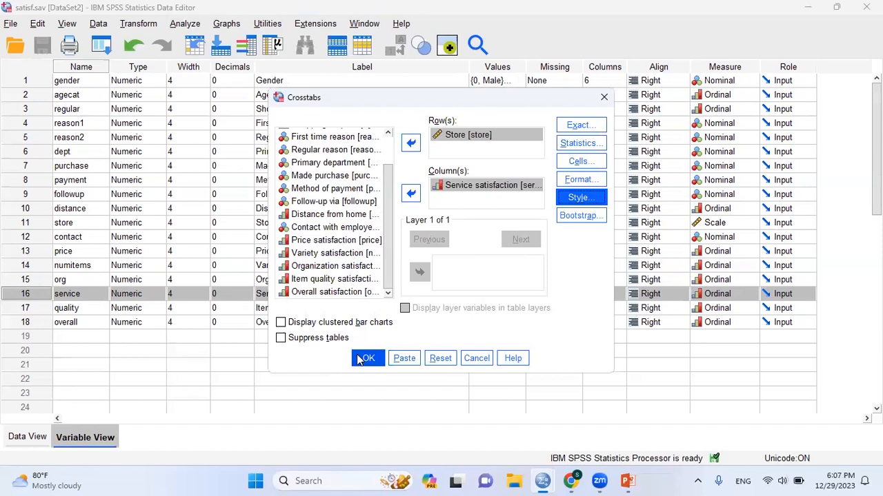
{"action": "left_click", "coordinate": [359, 360]}
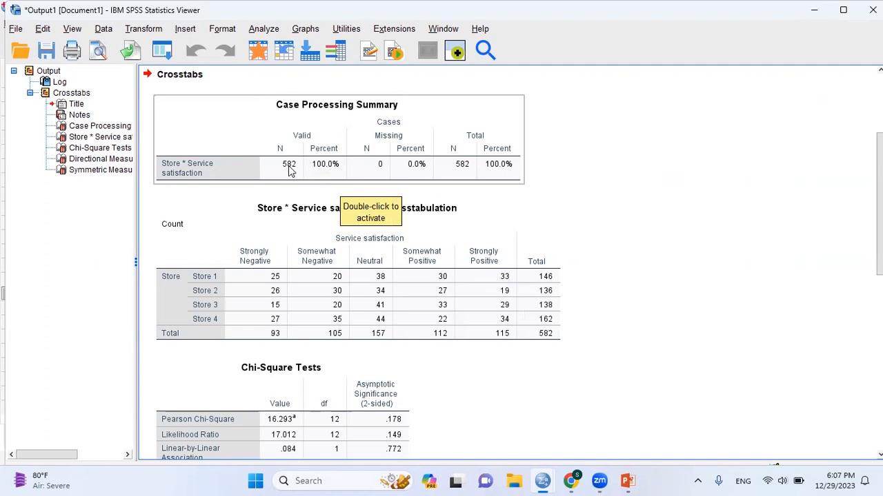
Step: Examine the Store by Service satisfaction crosstabulation, the chi-square tests, and the directional and symmetric measures in the output
{"action": "scroll", "coordinate": [289, 171], "scroll_direction": "down", "scroll_amount": 3}
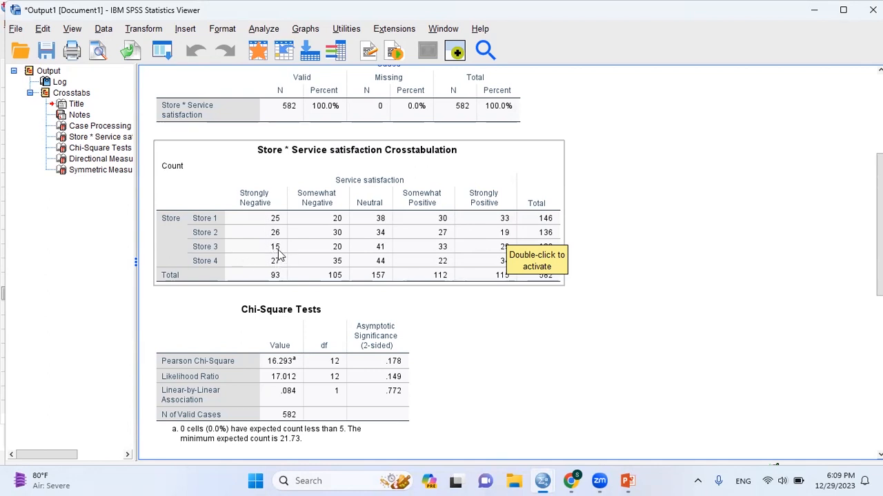
{"action": "left_click", "coordinate": [560, 241]}
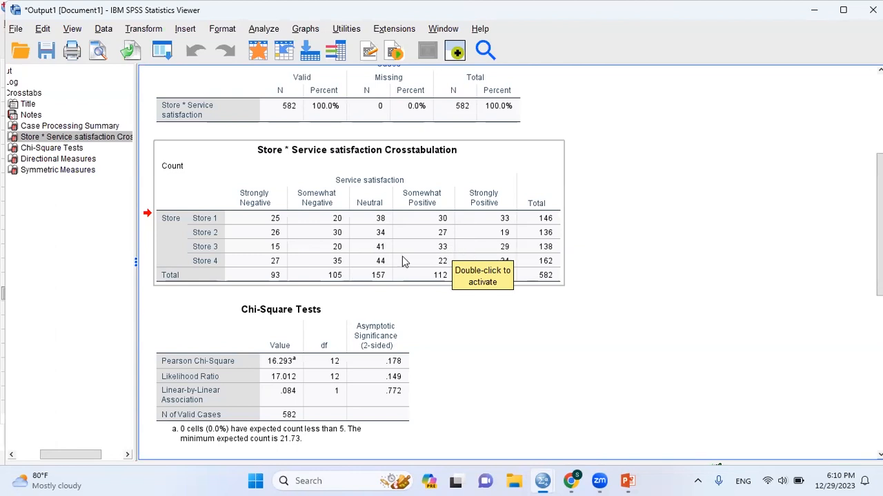
{"action": "scroll", "coordinate": [329, 335], "scroll_direction": "down", "scroll_amount": 1}
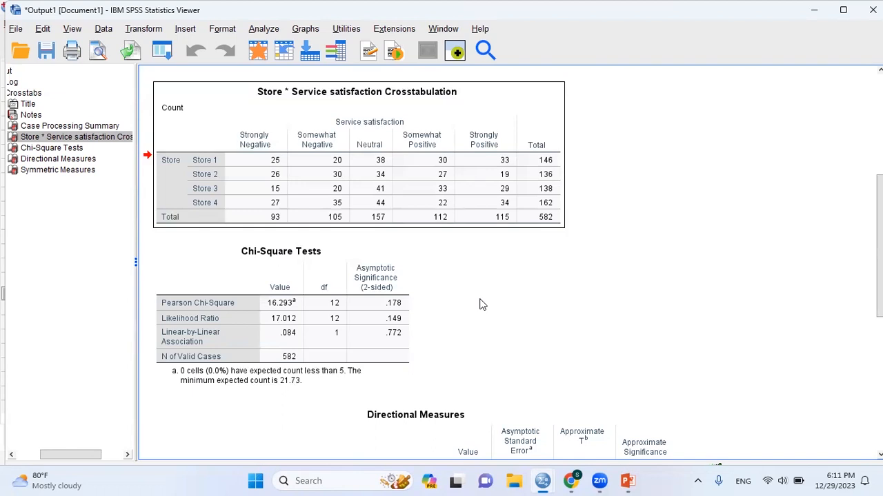
{"action": "left_click", "coordinate": [401, 324]}
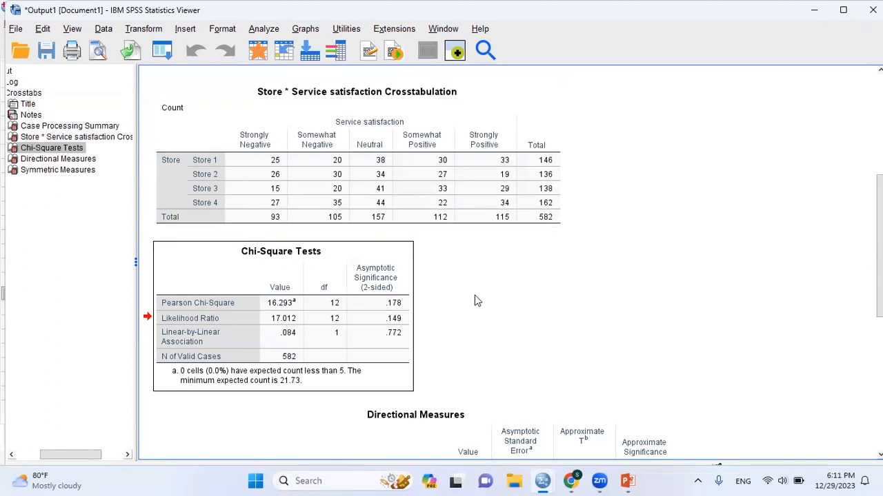
{"action": "scroll", "coordinate": [475, 301], "scroll_direction": "down", "scroll_amount": 3}
{"action": "scroll", "coordinate": [475, 276], "scroll_direction": "down", "scroll_amount": 3}
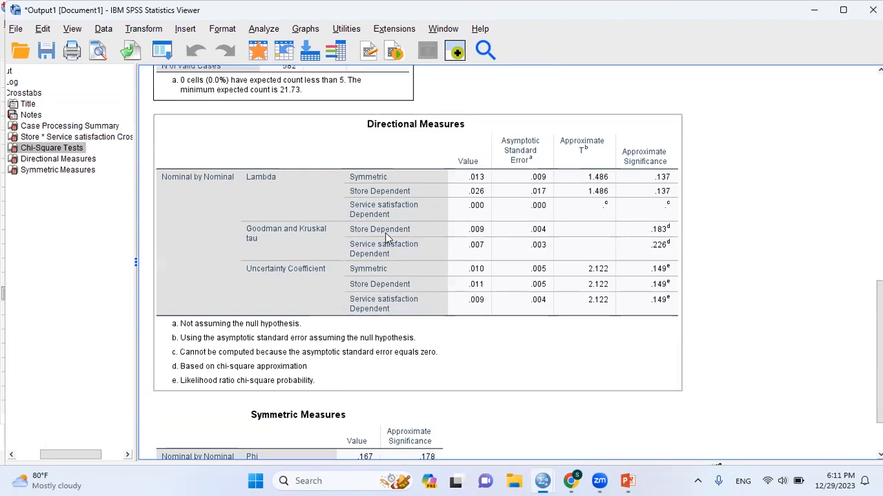
{"action": "scroll", "coordinate": [387, 237], "scroll_direction": "down", "scroll_amount": 2}
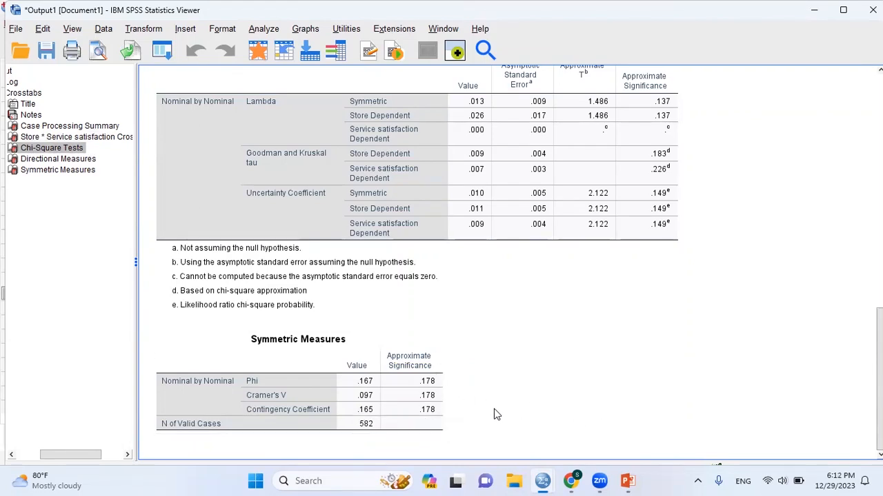
Step: Add Contact with employee as the layer variable of the Store by Service satisfaction crosstab and run it
{"action": "left_click", "coordinate": [264, 29]}
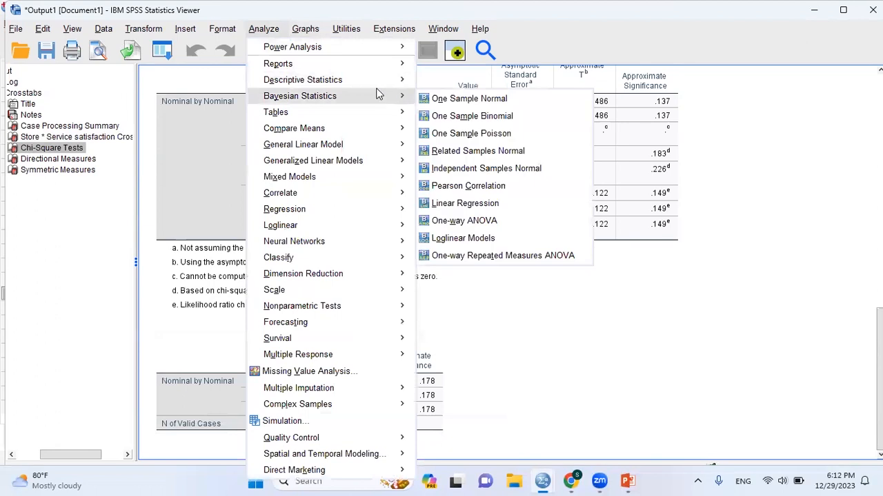
{"action": "mouse_move", "coordinate": [390, 83]}
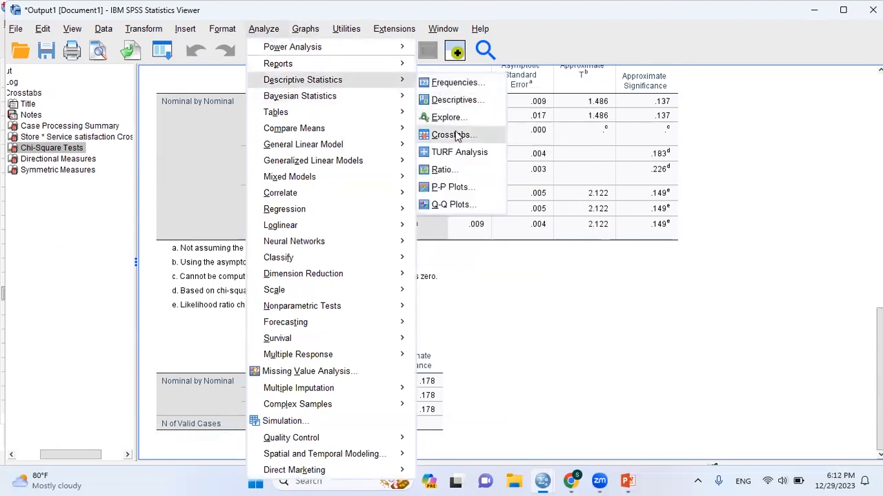
{"action": "key", "text": "Return"}
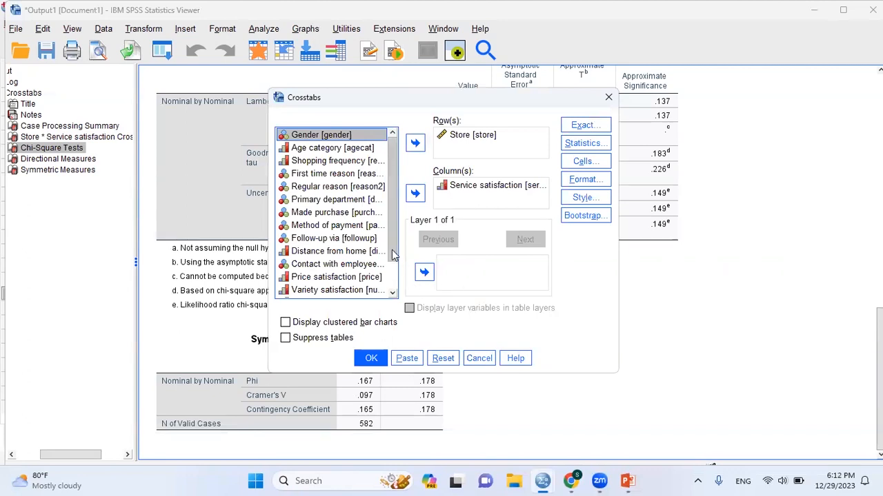
{"action": "scroll", "coordinate": [324, 238], "scroll_direction": "down", "scroll_amount": 1}
{"action": "left_click", "coordinate": [319, 235]}
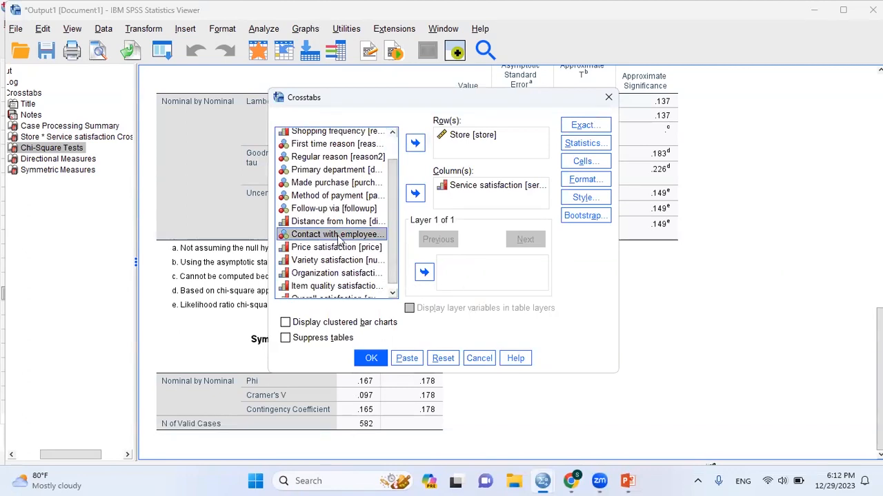
{"action": "left_click", "coordinate": [424, 273]}
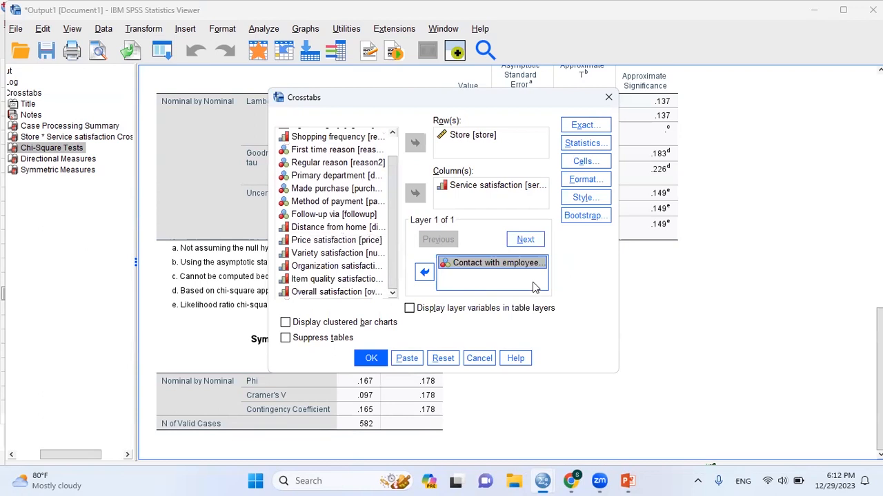
{"action": "left_click", "coordinate": [368, 357]}
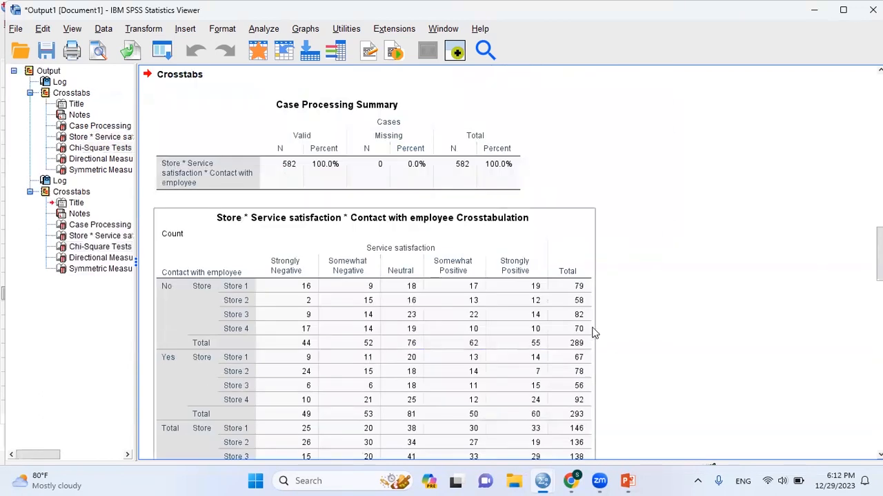
Step: Examine the layered crosstabulation's counts and the chi-square significance for each Contact with employee group
{"action": "scroll", "coordinate": [413, 344], "scroll_direction": "down", "scroll_amount": 2}
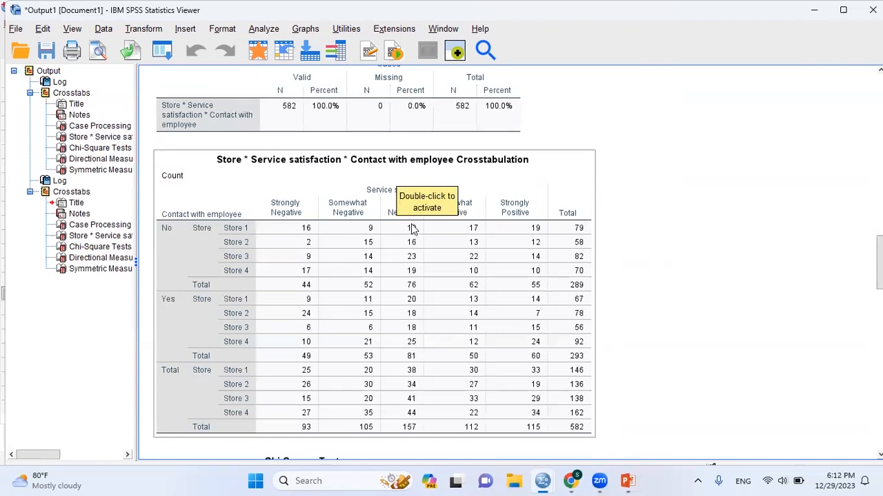
{"action": "scroll", "coordinate": [520, 237], "scroll_direction": "down", "scroll_amount": 2}
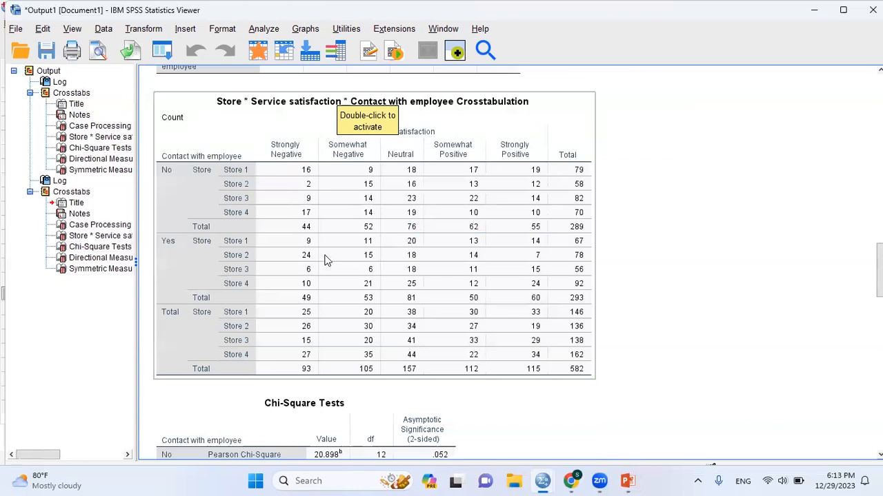
{"action": "left_click", "coordinate": [314, 267]}
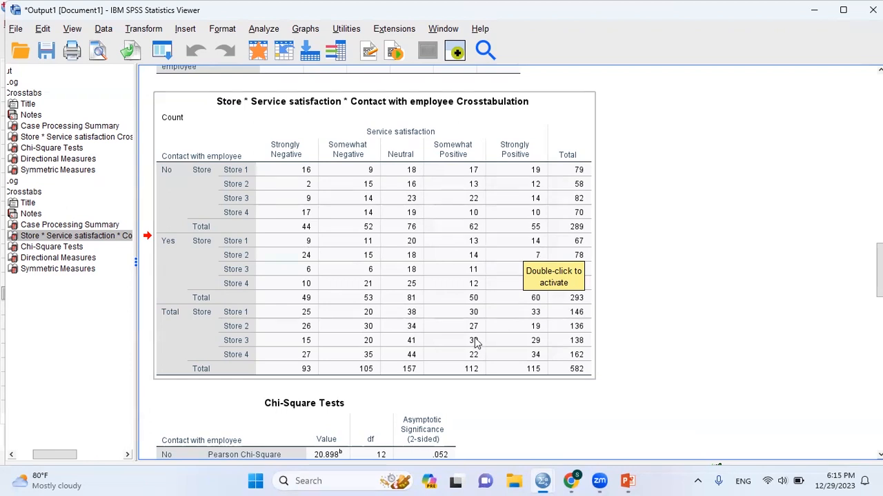
{"action": "scroll", "coordinate": [683, 287], "scroll_direction": "down", "scroll_amount": 3}
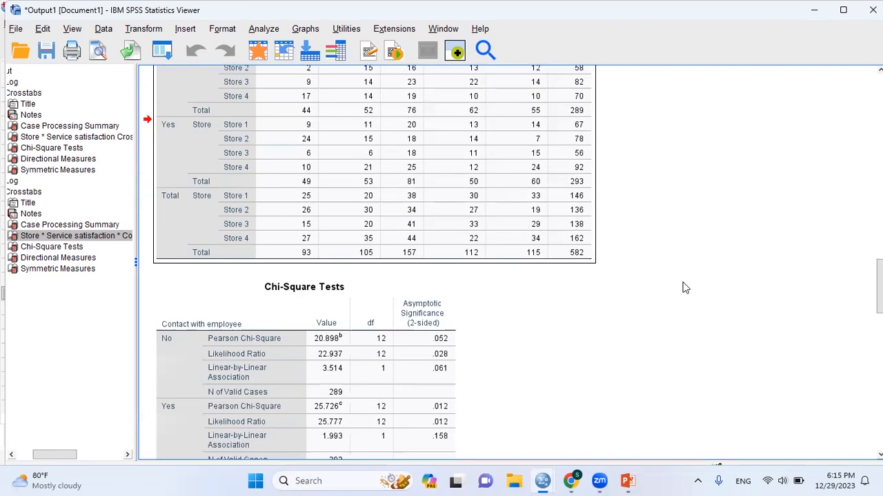
{"action": "scroll", "coordinate": [650, 282], "scroll_direction": "down", "scroll_amount": 3}
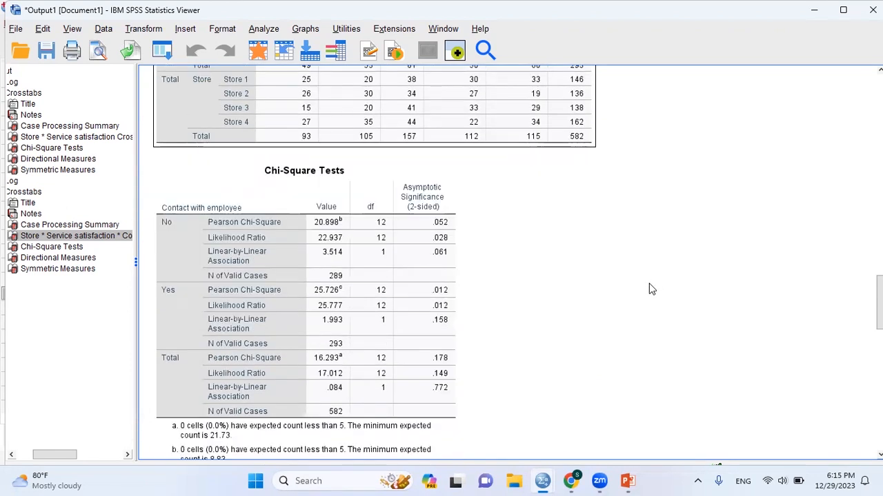
{"action": "left_click", "coordinate": [383, 240]}
{"action": "scroll", "coordinate": [381, 239], "scroll_direction": "down", "scroll_amount": 1}
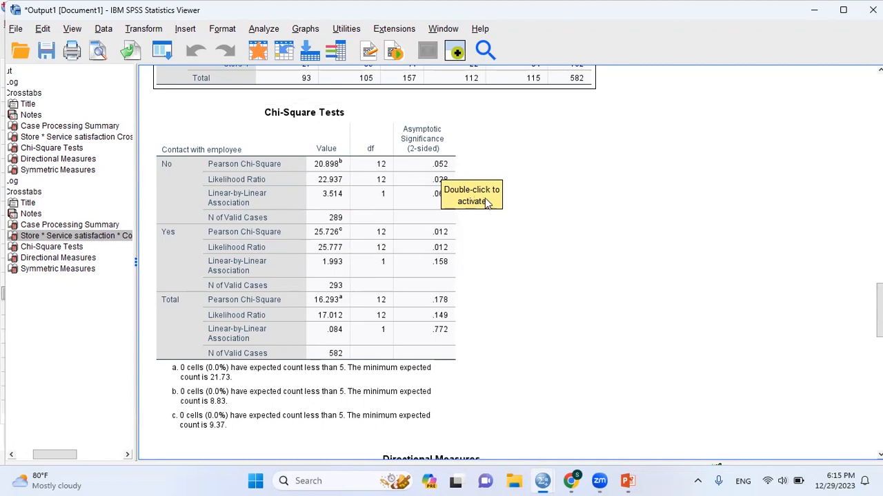
{"action": "left_click", "coordinate": [428, 187]}
{"action": "left_click", "coordinate": [542, 212]}
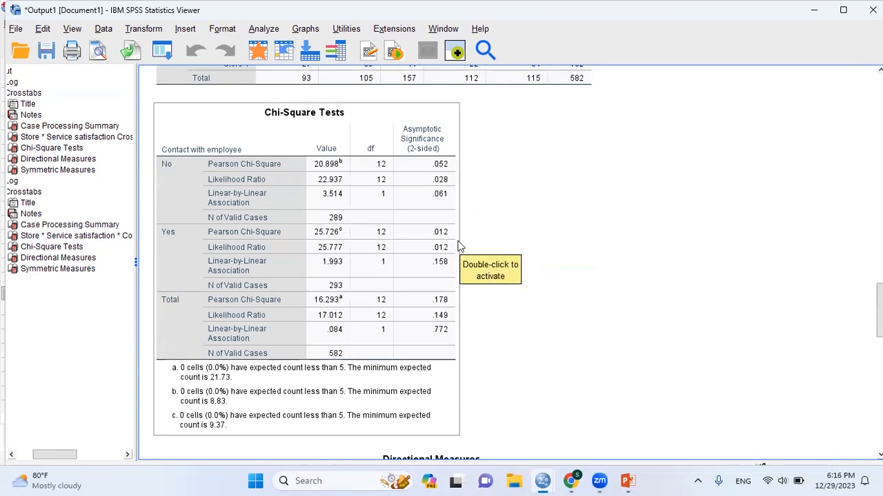
{"action": "scroll", "coordinate": [460, 246], "scroll_direction": "up", "scroll_amount": 3}
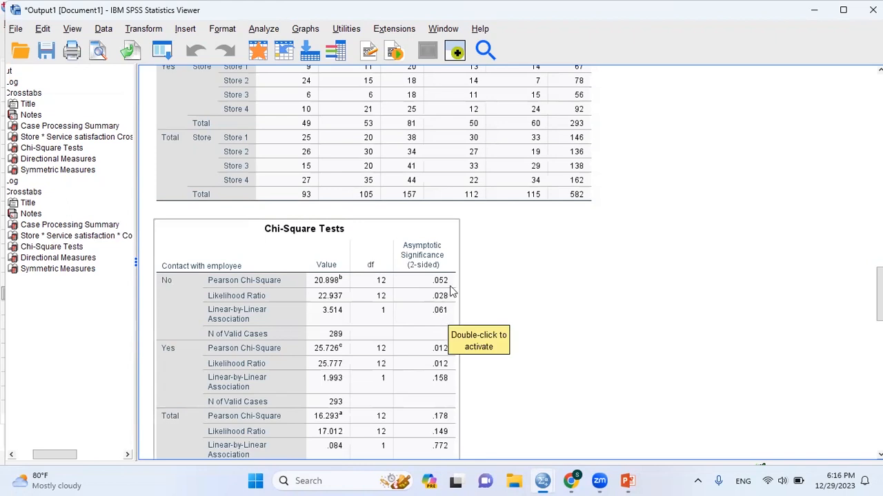
{"action": "scroll", "coordinate": [452, 291], "scroll_direction": "down", "scroll_amount": 3}
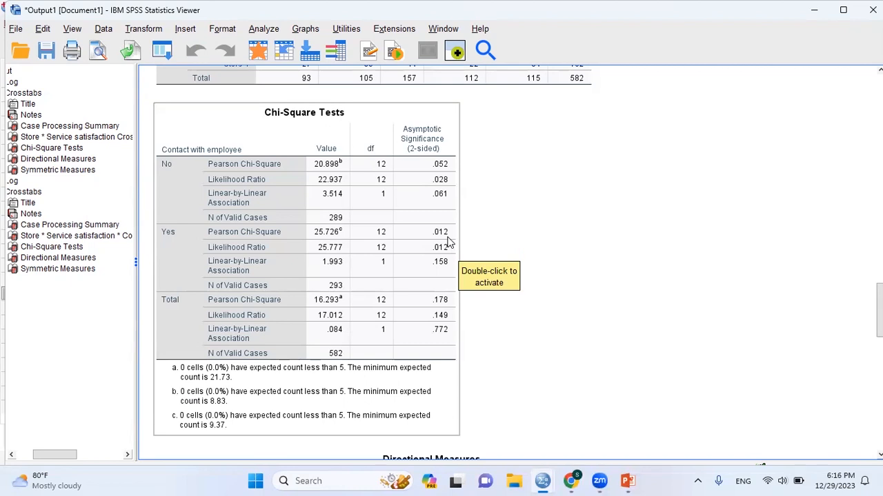
Step: Compare the symmetric and directional measures across the Contact with employee groups, checking them against the chi-square tests
{"action": "scroll", "coordinate": [447, 242], "scroll_direction": "down", "scroll_amount": 15}
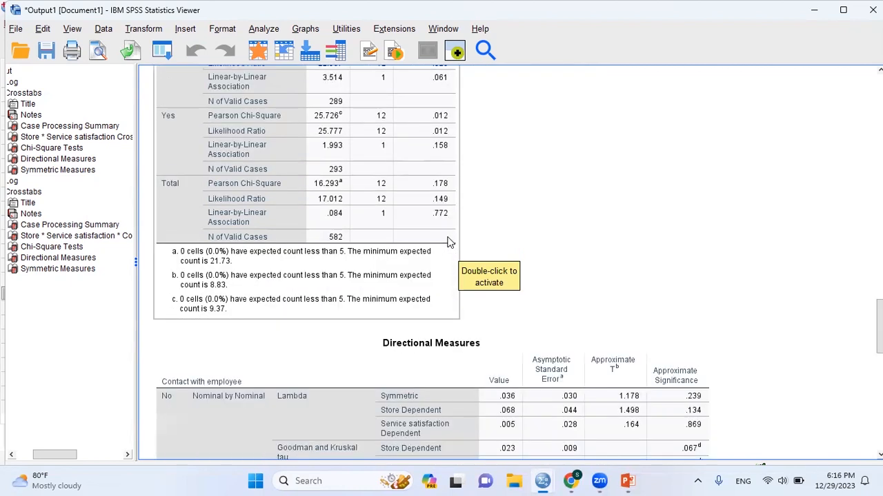
{"action": "scroll", "coordinate": [447, 241], "scroll_direction": "down", "scroll_amount": 9}
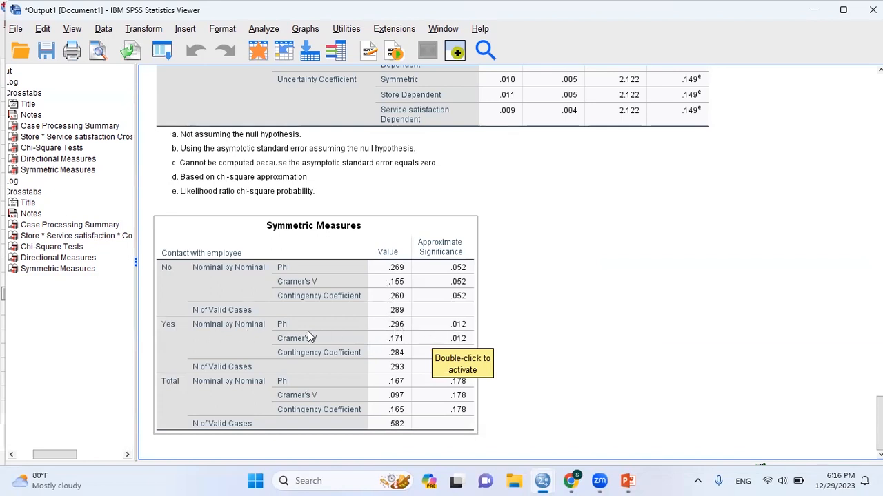
{"action": "left_click", "coordinate": [541, 354]}
{"action": "left_click", "coordinate": [472, 330]}
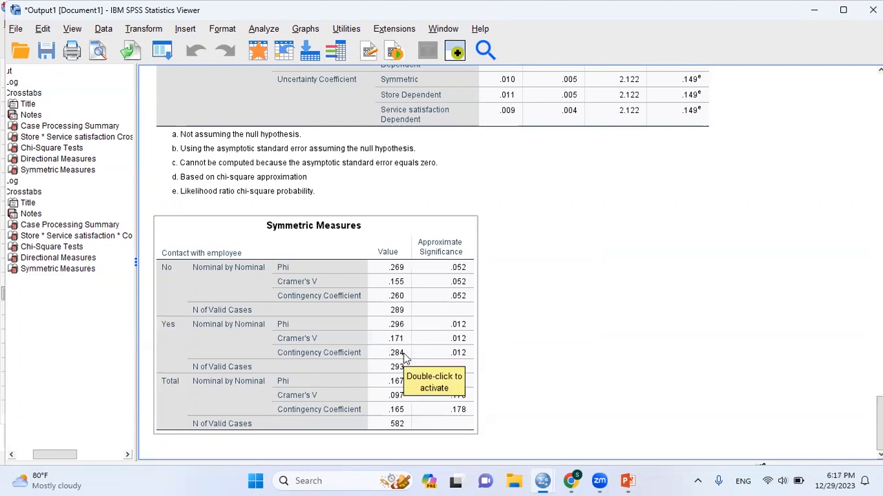
{"action": "scroll", "coordinate": [406, 357], "scroll_direction": "up", "scroll_amount": 15}
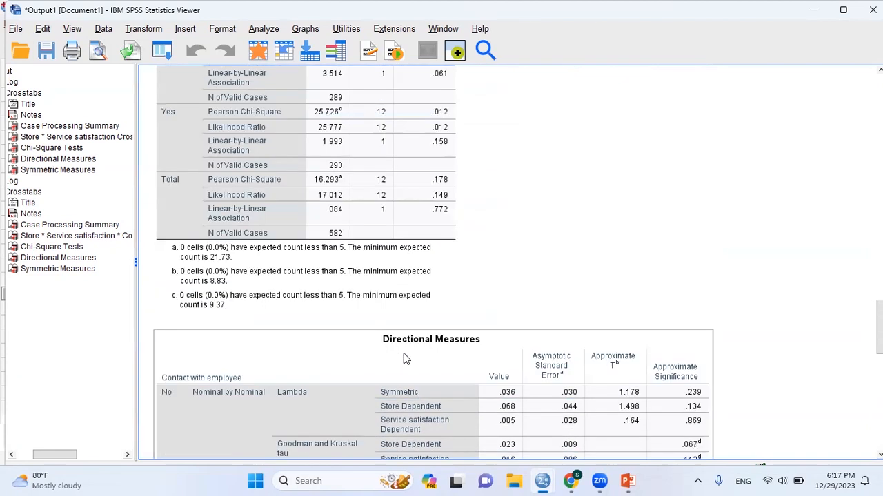
{"action": "left_click", "coordinate": [406, 356]}
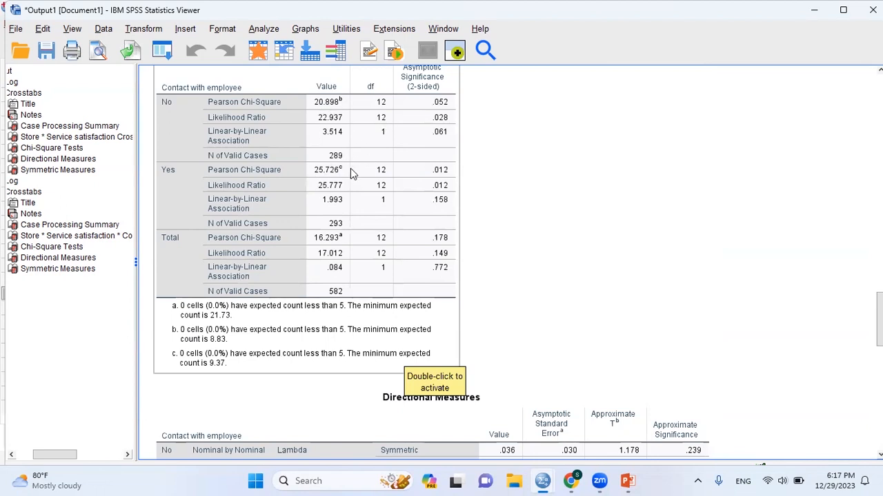
{"action": "scroll", "coordinate": [350, 169], "scroll_direction": "down", "scroll_amount": 10}
{"action": "left_click", "coordinate": [391, 251]}
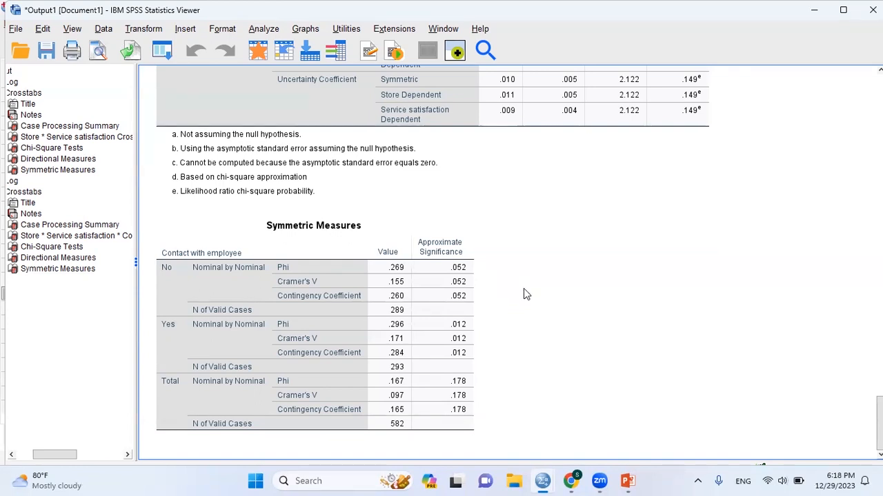
{"action": "scroll", "coordinate": [523, 290], "scroll_direction": "up", "scroll_amount": 10}
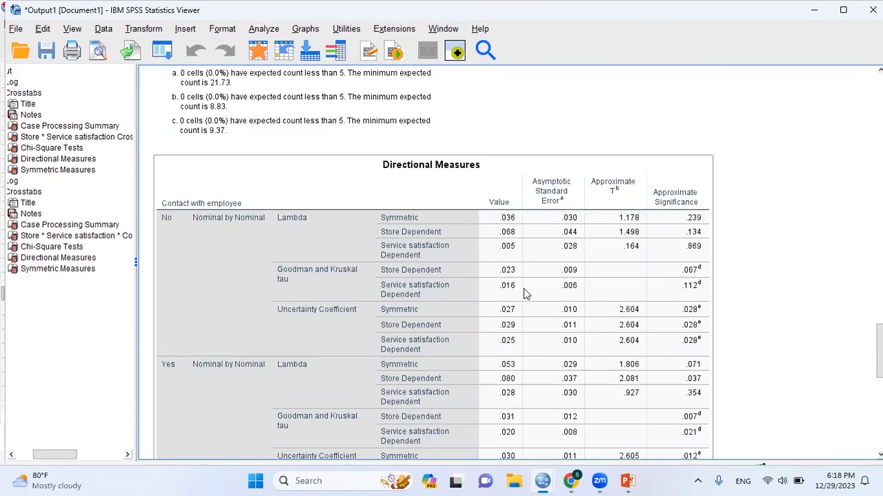